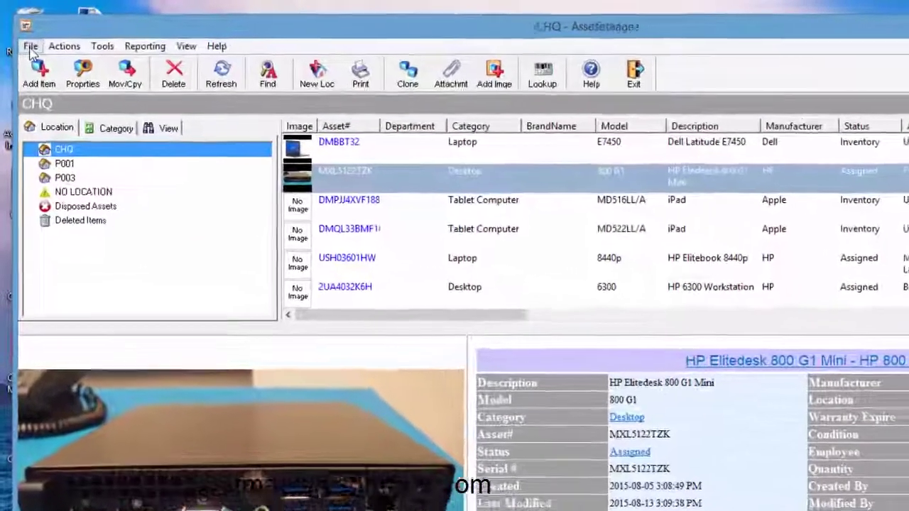
# Step: Export all locations to a Microsoft Excel 97 (*.xls) file named ExportDump in Public Documents
pyautogui.click(31, 47)
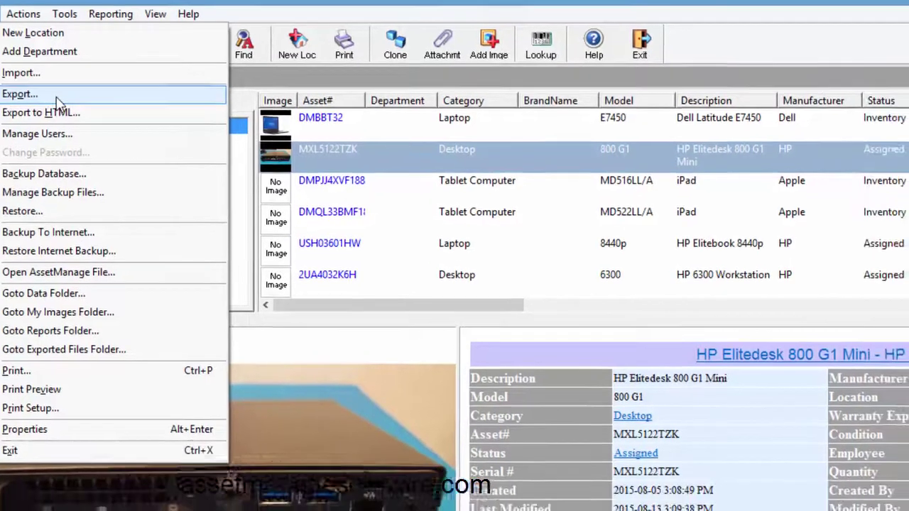
pyautogui.click(56, 98)
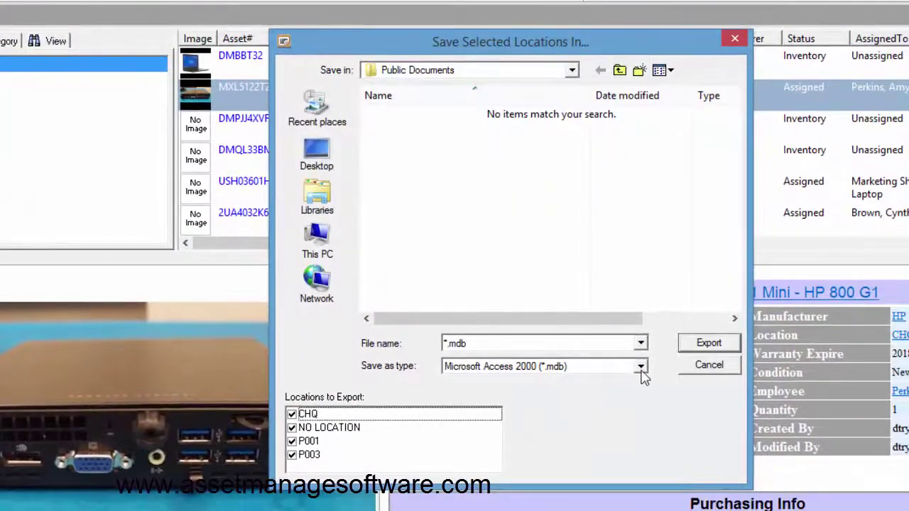
pyautogui.click(721, 429)
pyautogui.click(568, 404)
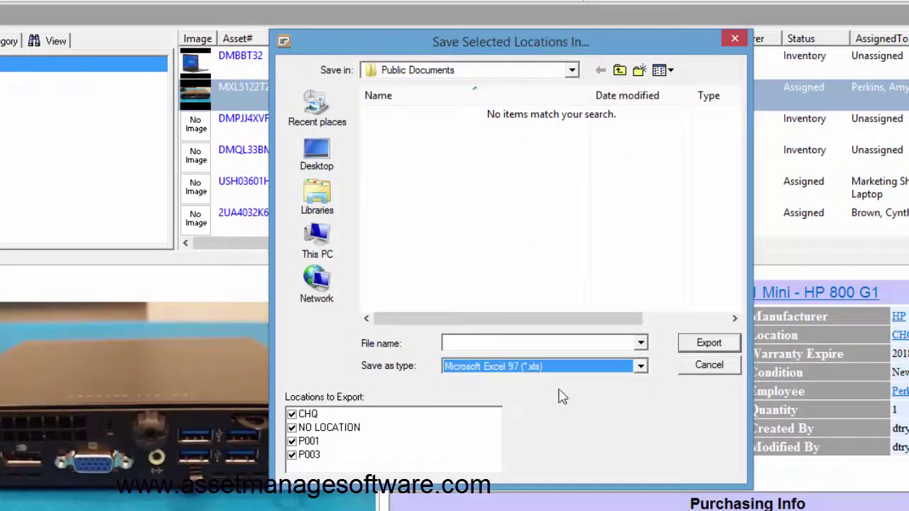
pyautogui.click(498, 343)
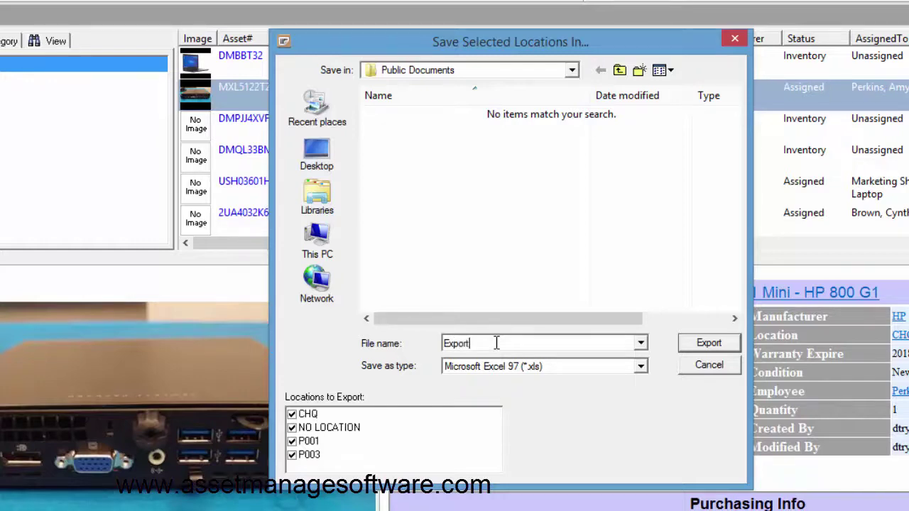
pyautogui.click(709, 346)
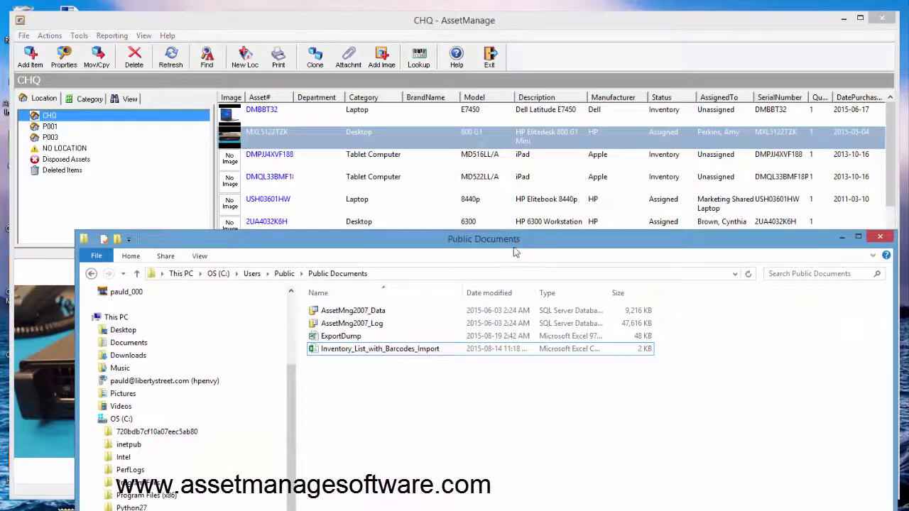
# Step: Open the ExportDump workbook from the Public Documents folder in Excel and examine the exported asset columns across the CHQ sheet
pyautogui.click(362, 348)
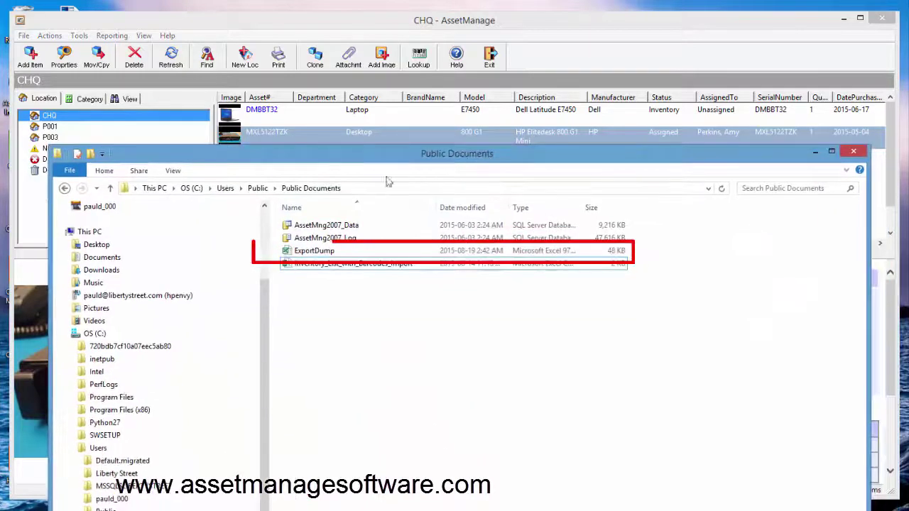
pyautogui.click(324, 257)
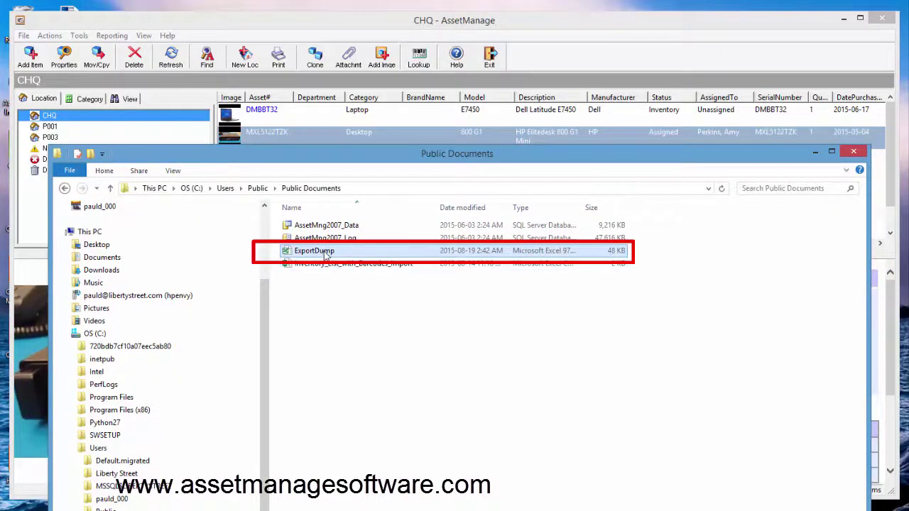
pyautogui.doubleClick(324, 256)
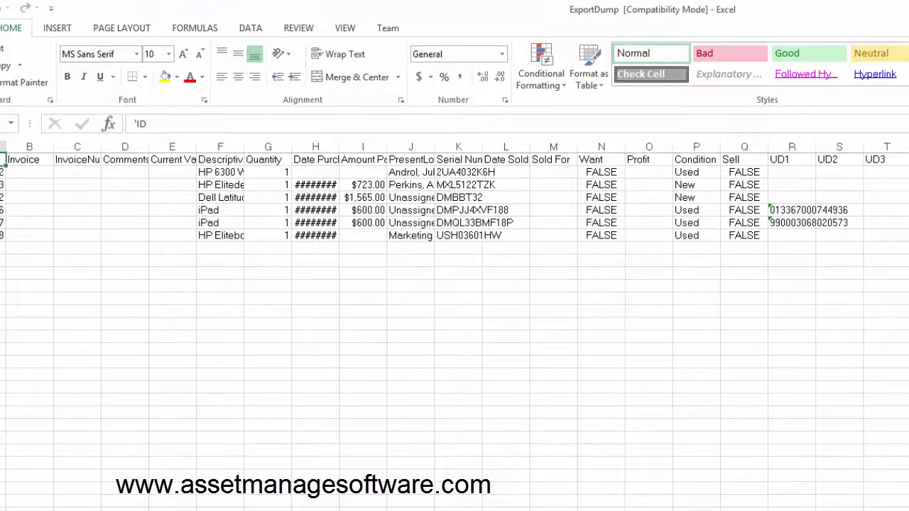
pyautogui.hscroll(10, 454, 320)
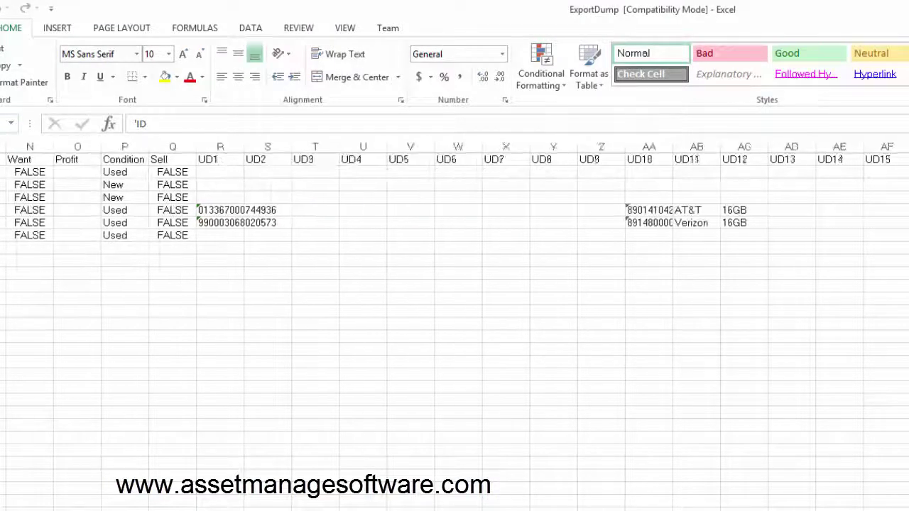
pyautogui.hscroll(11, 455, 320)
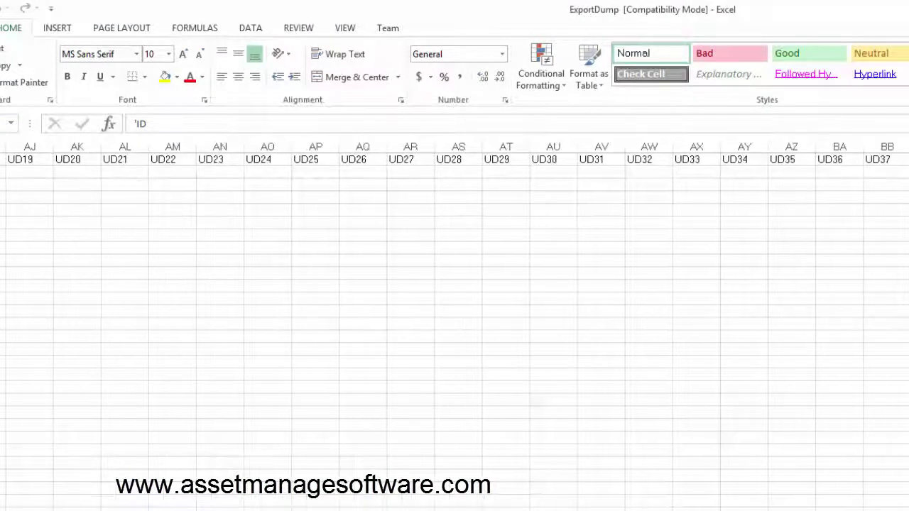
pyautogui.hscroll(16, 455, 319)
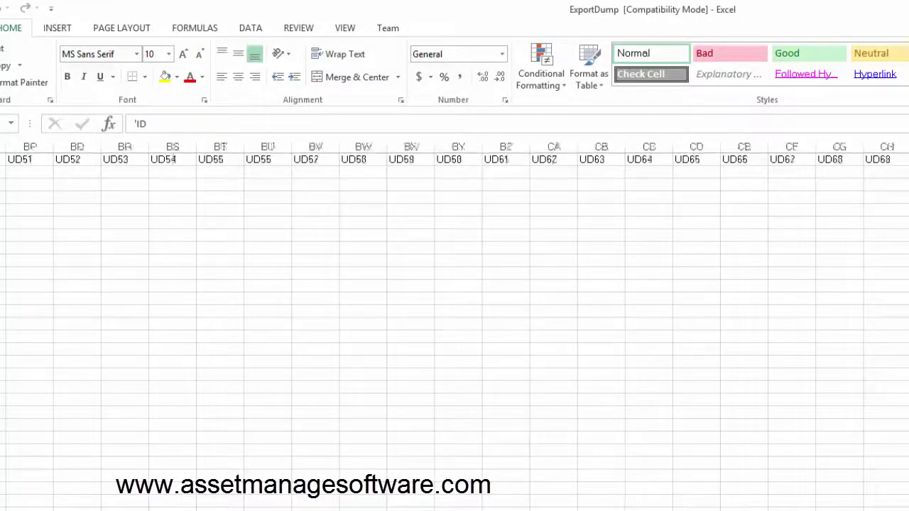
pyautogui.hscroll(15, 454, 320)
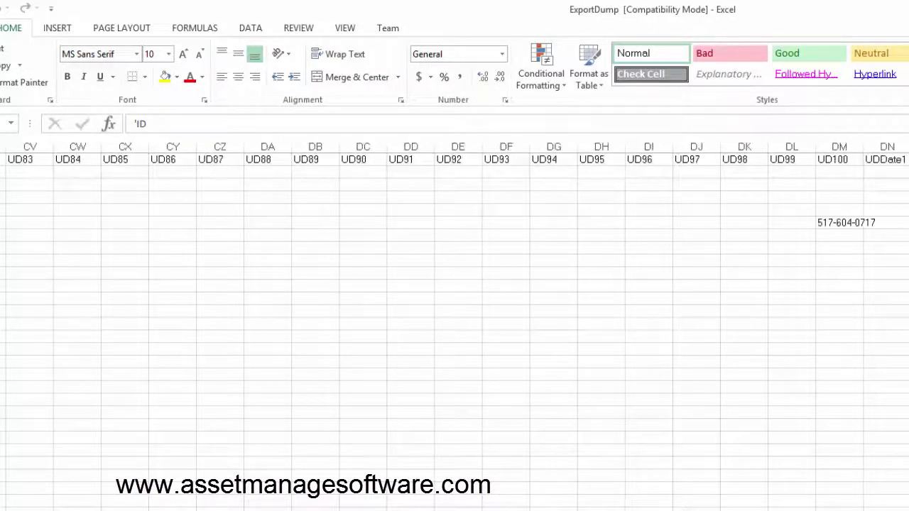
pyautogui.hscroll(2, 454, 320)
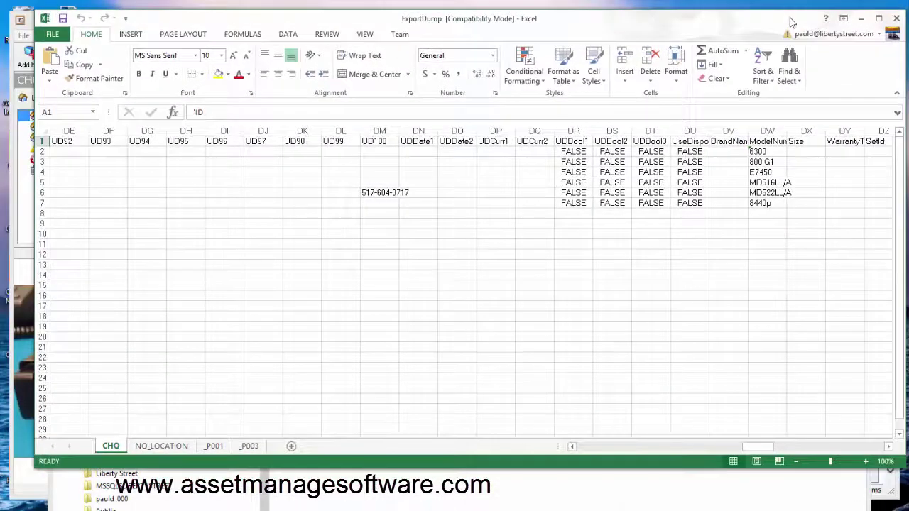
# Step: Close the ExportDump workbook and the Public Documents folder window to return to AssetManage
pyautogui.click(897, 18)
pyautogui.moveTo(379, 159); pyautogui.dragTo(390, 202)
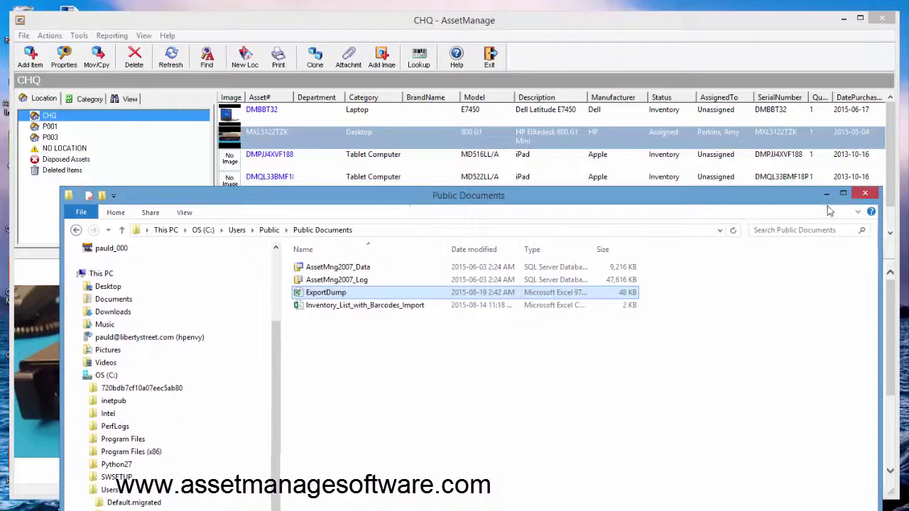
pyautogui.click(866, 194)
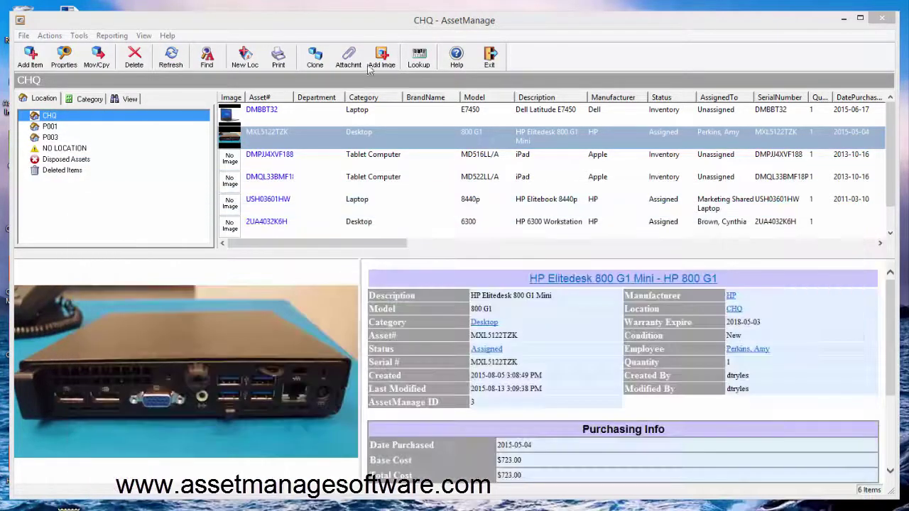
# Step: Start creating an assets report and name it PurchaseInfo
pyautogui.click(110, 36)
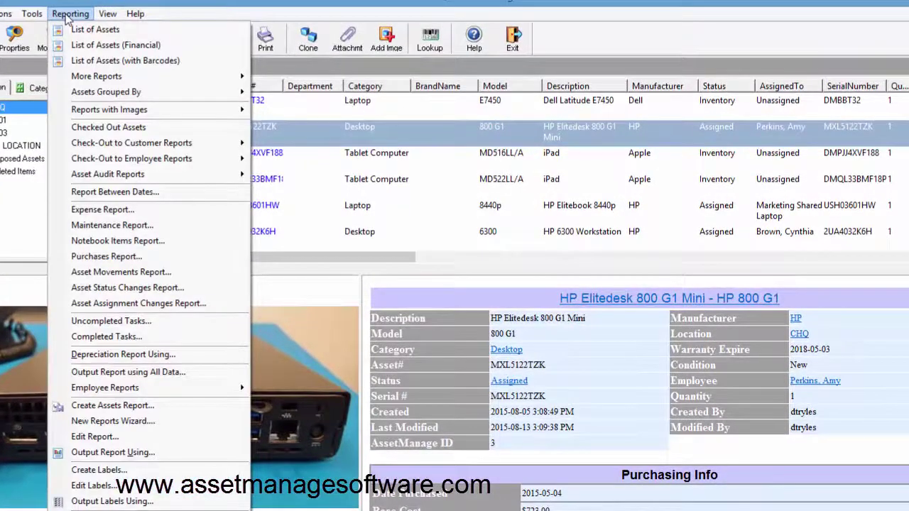
pyautogui.click(148, 406)
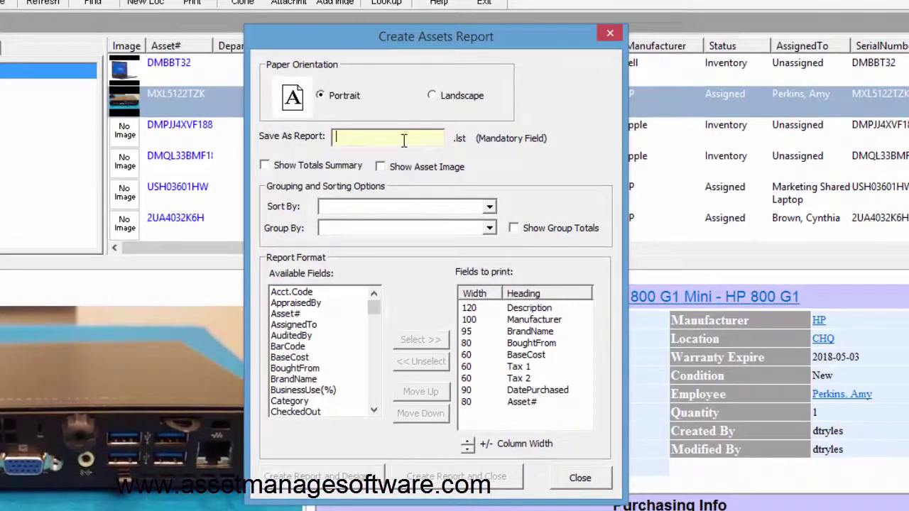
pyautogui.write('PurchaseInfo')
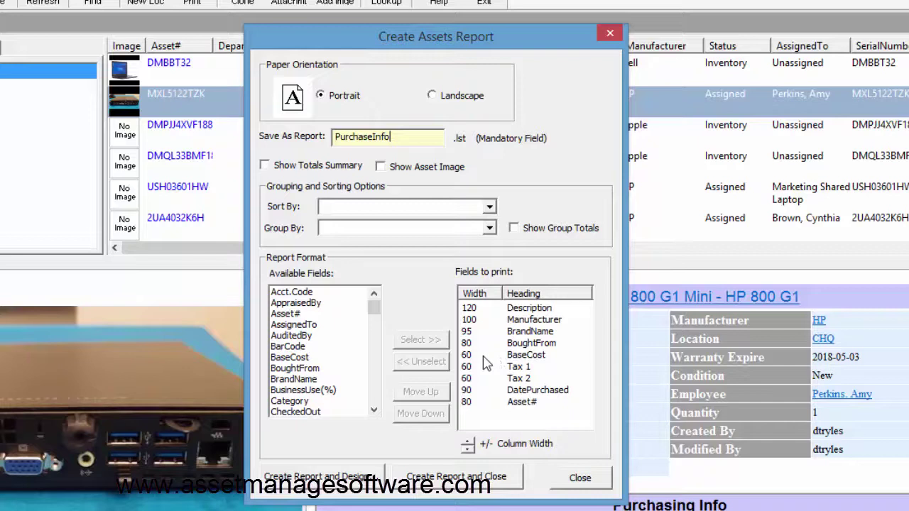
# Step: Remove the BrandName field from the report's fields to print
pyautogui.click(483, 358)
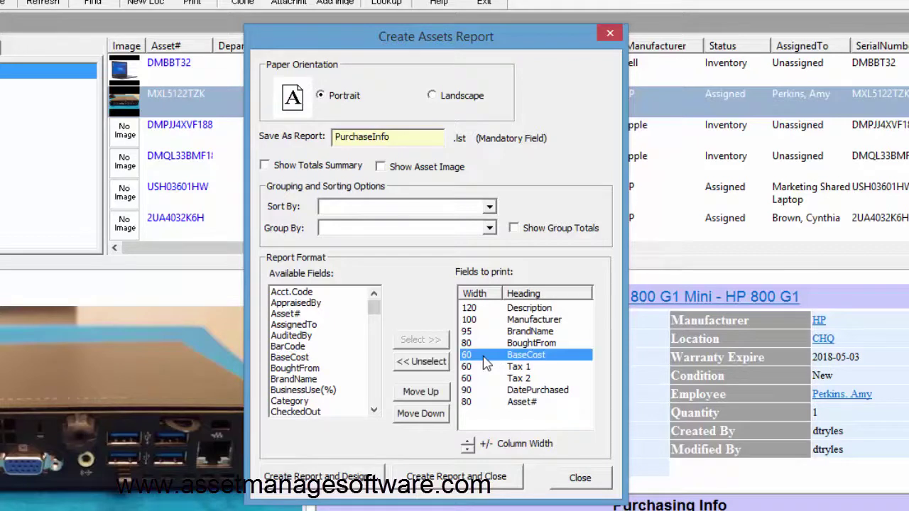
pyautogui.click(490, 331)
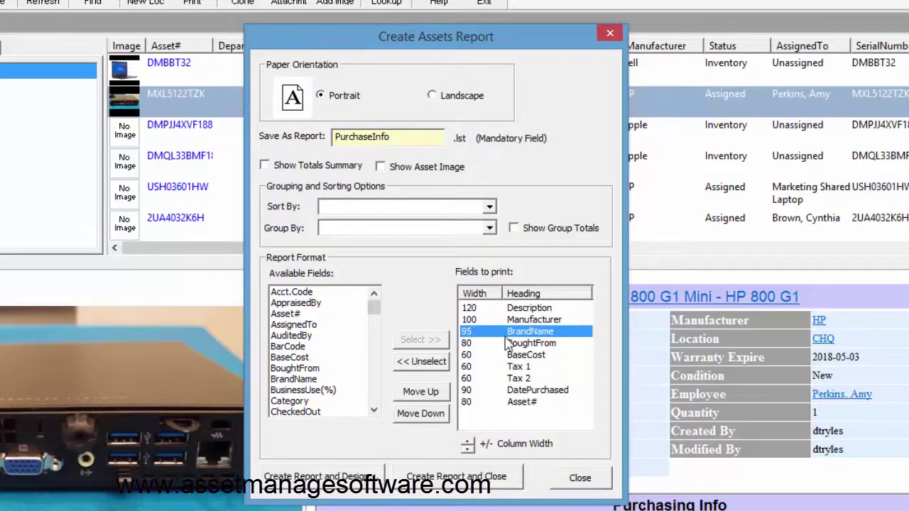
pyautogui.click(420, 365)
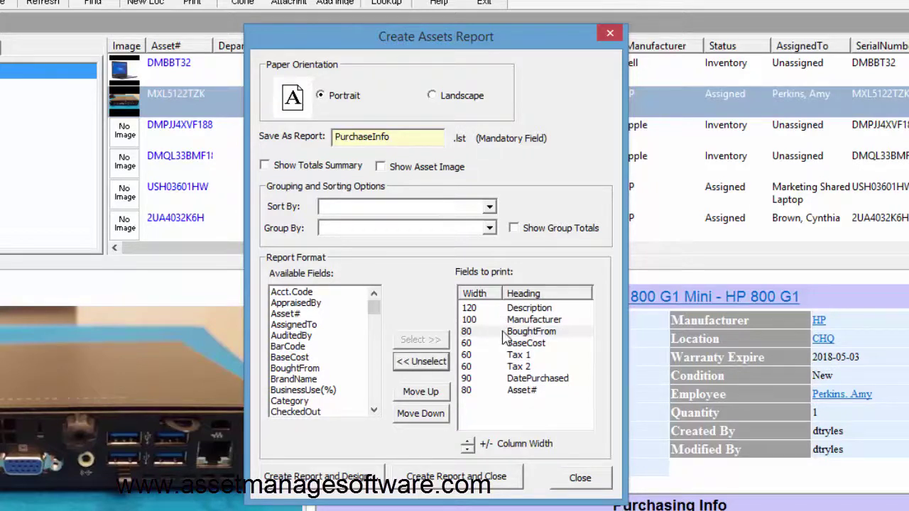
# Step: Move the Asset# field to the first position among the fields to print, and create the report without opening the designer
pyautogui.click(499, 393)
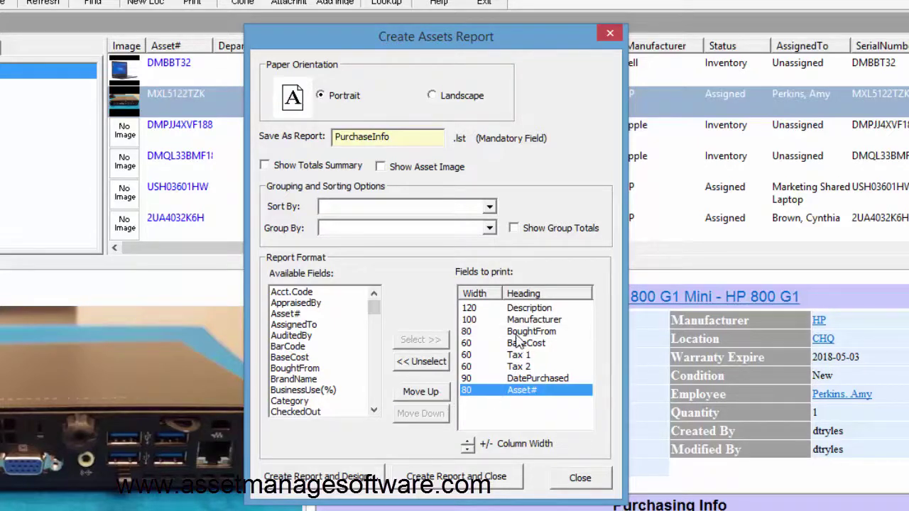
pyautogui.click(423, 392)
pyautogui.click(423, 392)
pyautogui.click(423, 393)
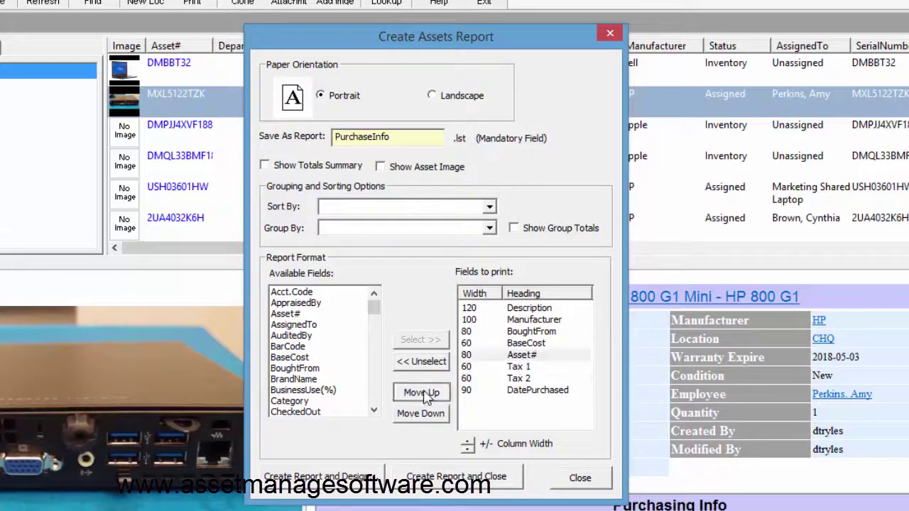
pyautogui.click(424, 393)
pyautogui.click(424, 393)
pyautogui.click(424, 392)
pyautogui.click(424, 393)
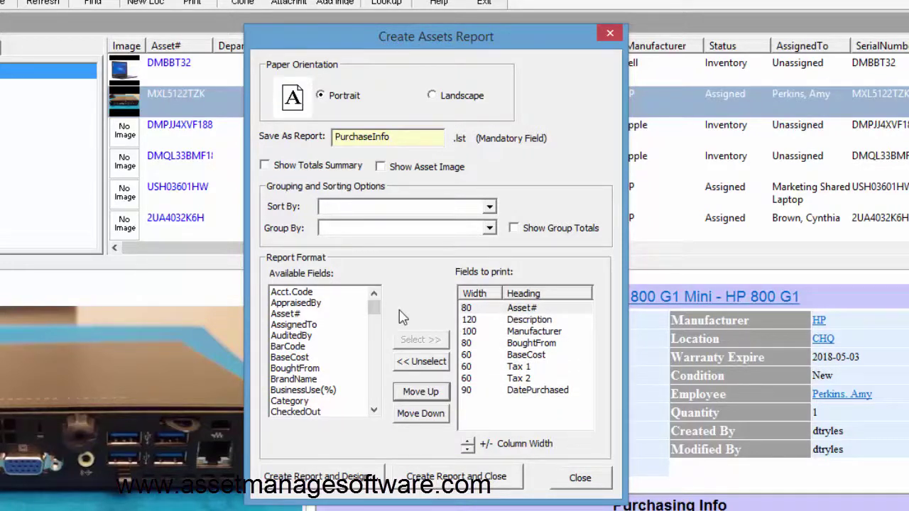
pyautogui.moveTo(426, 44); pyautogui.dragTo(382, 32)
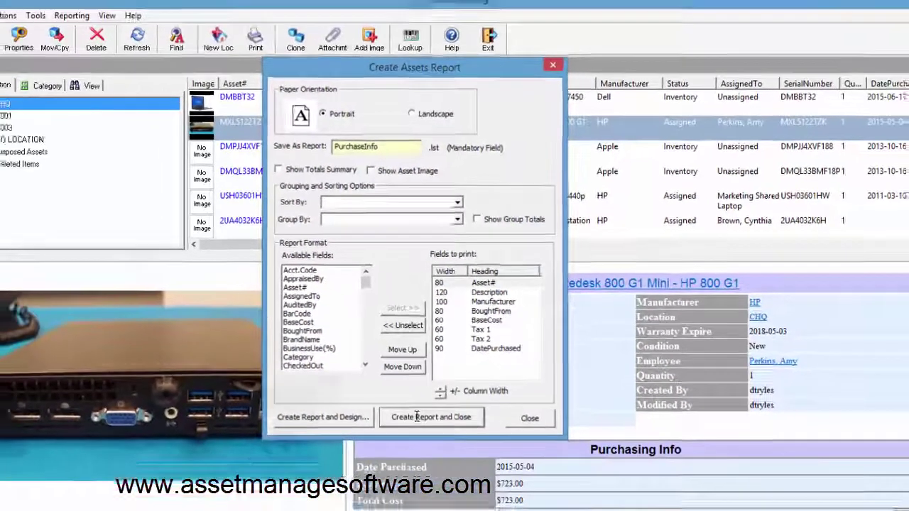
pyautogui.click(412, 465)
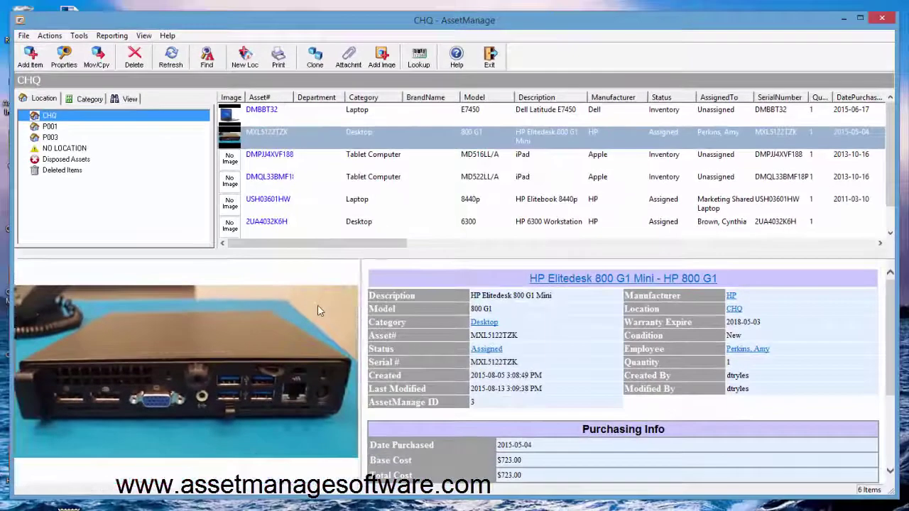
# Step: Output a report using all data, based on the PurchaseInfo report file
pyautogui.click(107, 36)
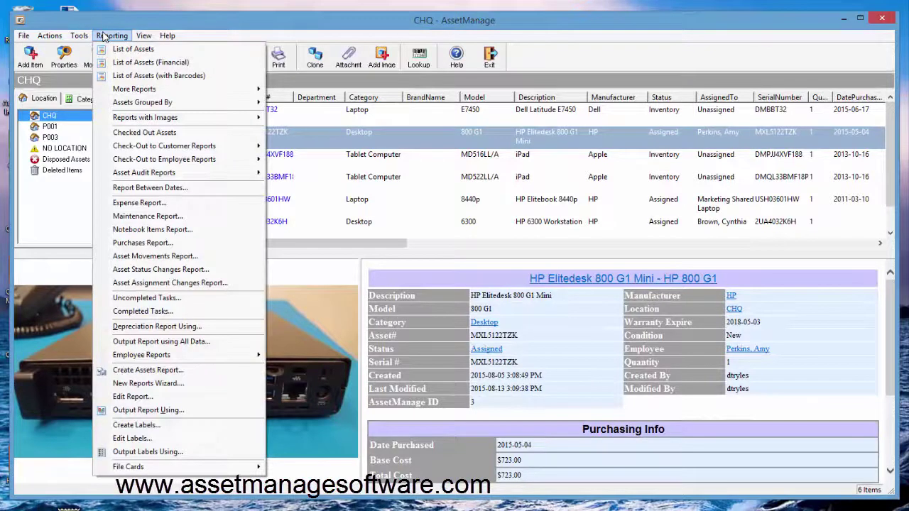
pyautogui.click(192, 343)
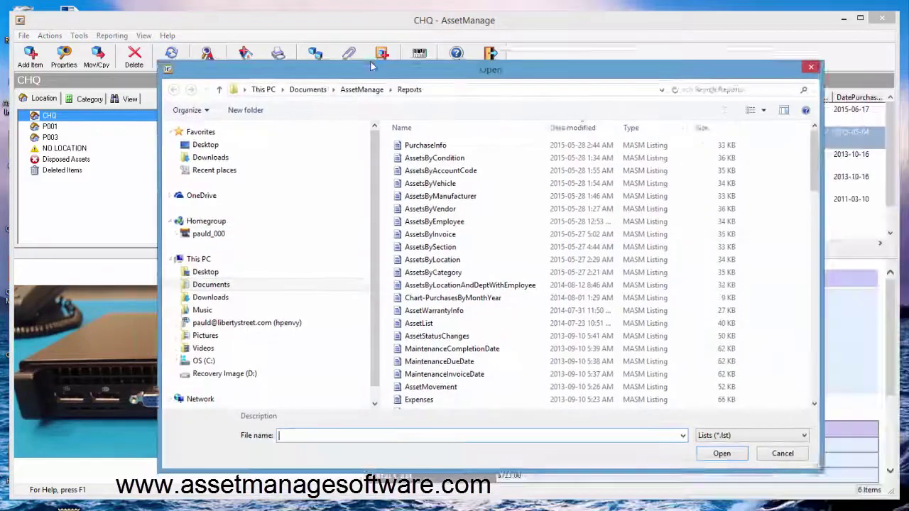
pyautogui.click(413, 135)
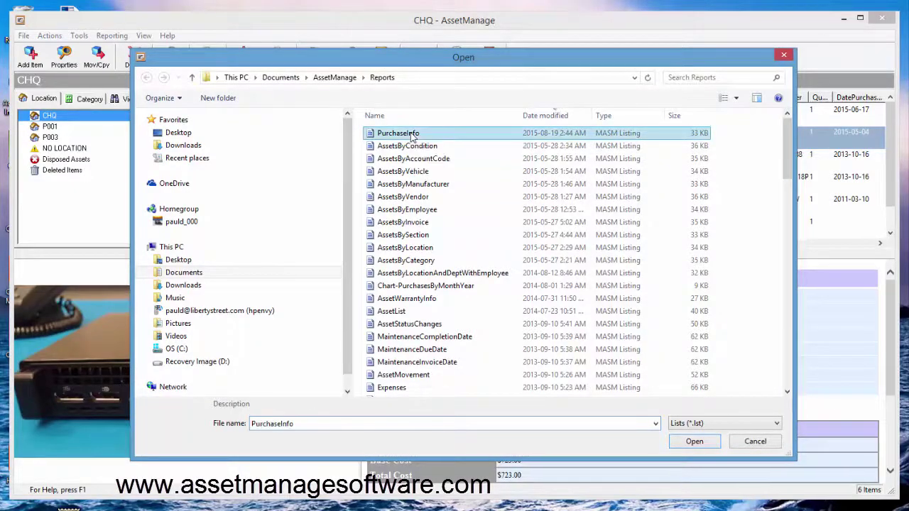
pyautogui.click(694, 441)
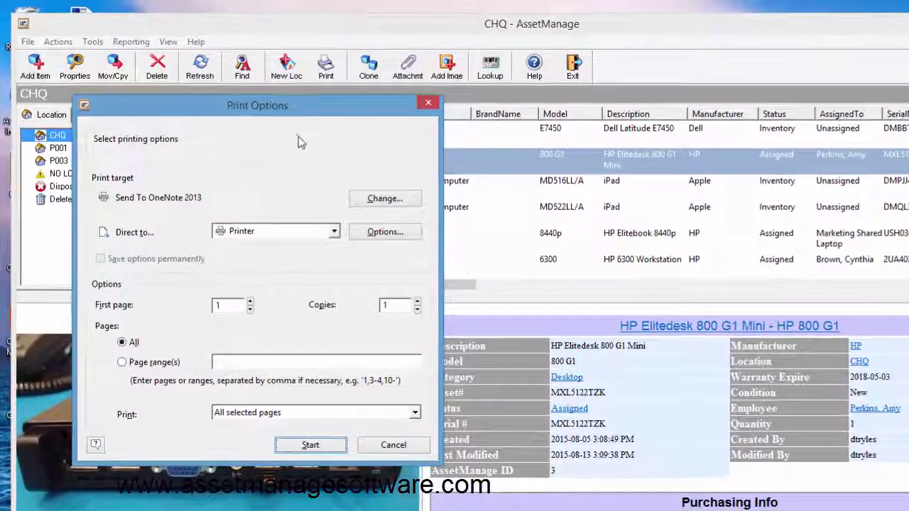
# Step: Direct the report output to Text (CSV) Format
pyautogui.moveTo(290, 107); pyautogui.dragTo(522, 123)
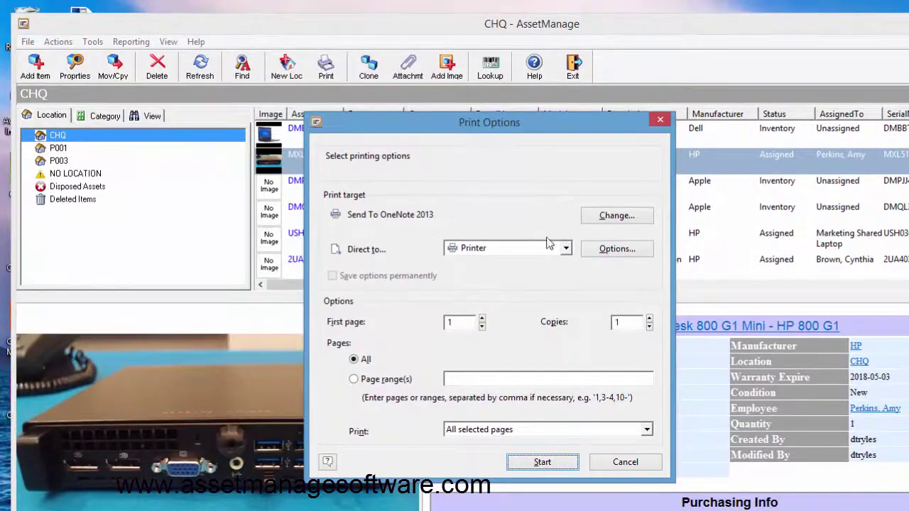
pyautogui.click(566, 249)
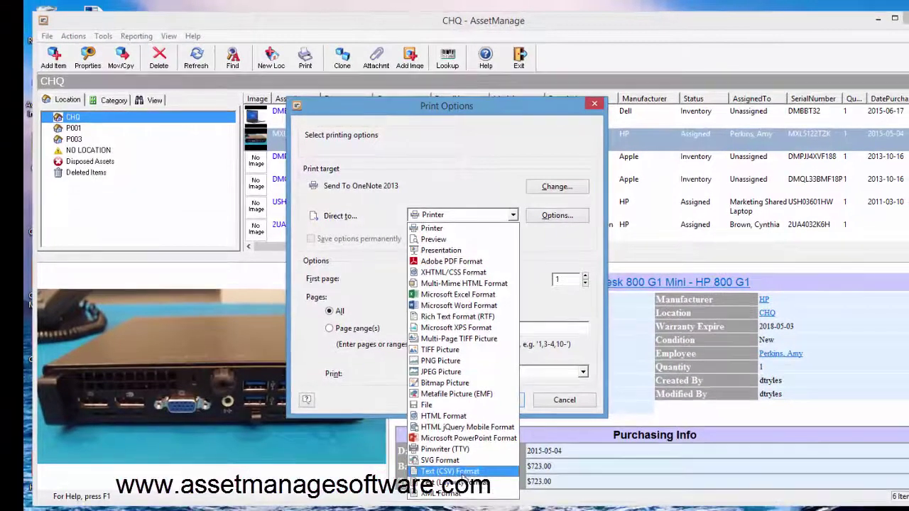
pyautogui.click(451, 472)
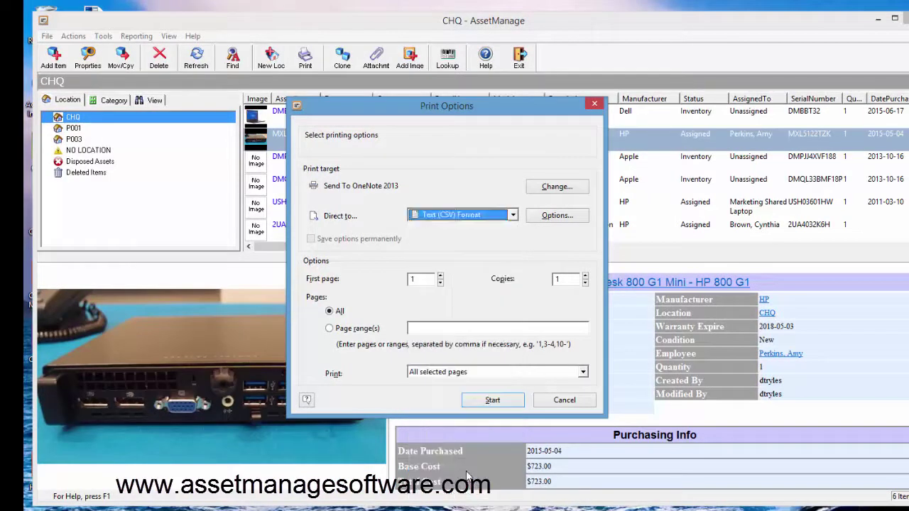
# Step: Set the text export's header and footer lines option to Print once
pyautogui.click(552, 216)
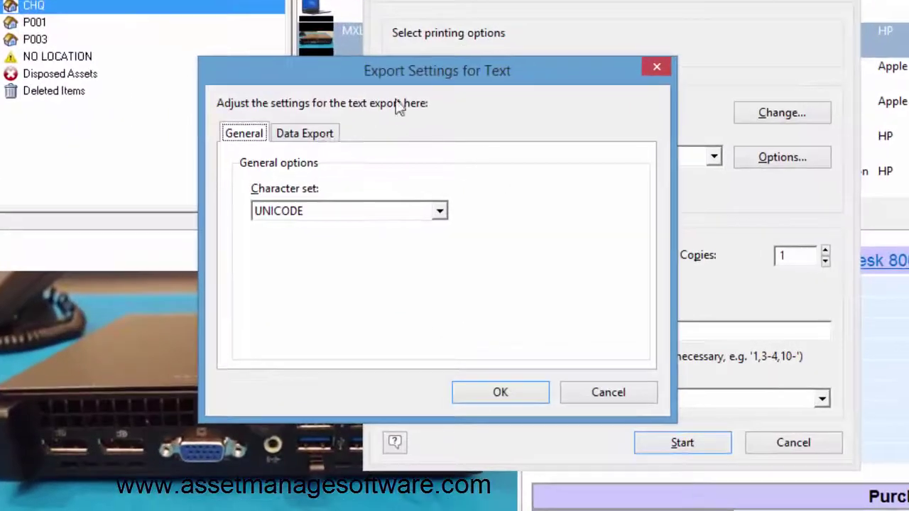
pyautogui.click(309, 135)
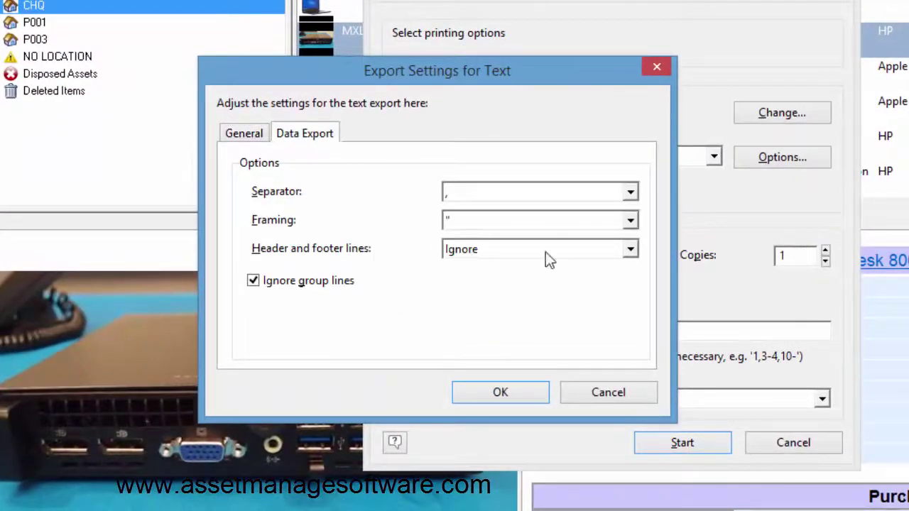
pyautogui.click(631, 250)
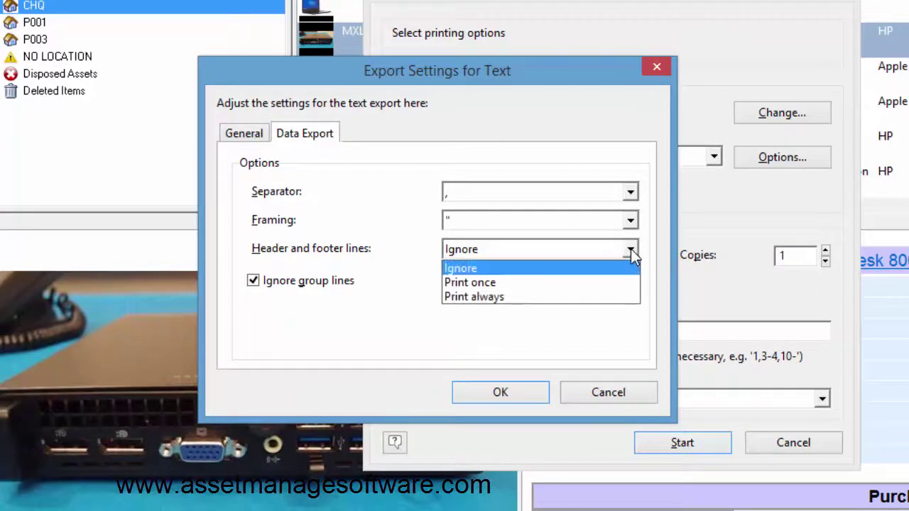
pyautogui.click(573, 285)
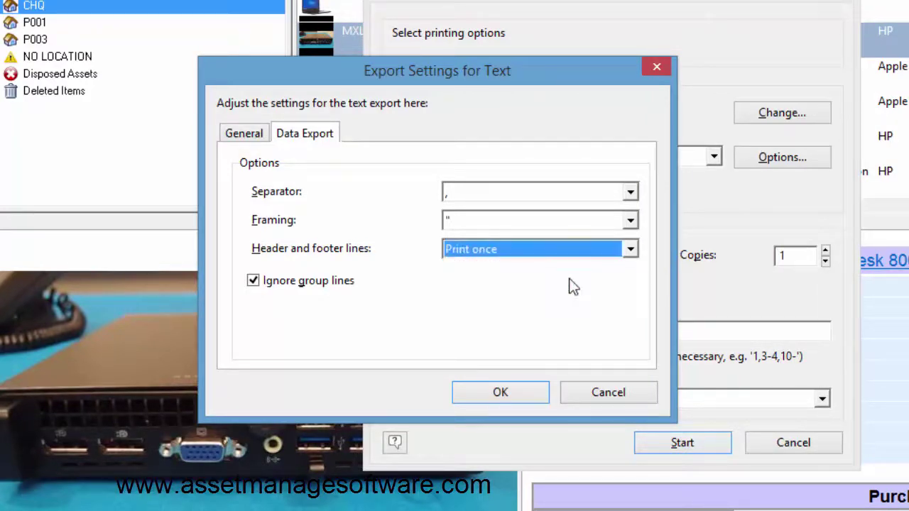
pyautogui.click(537, 400)
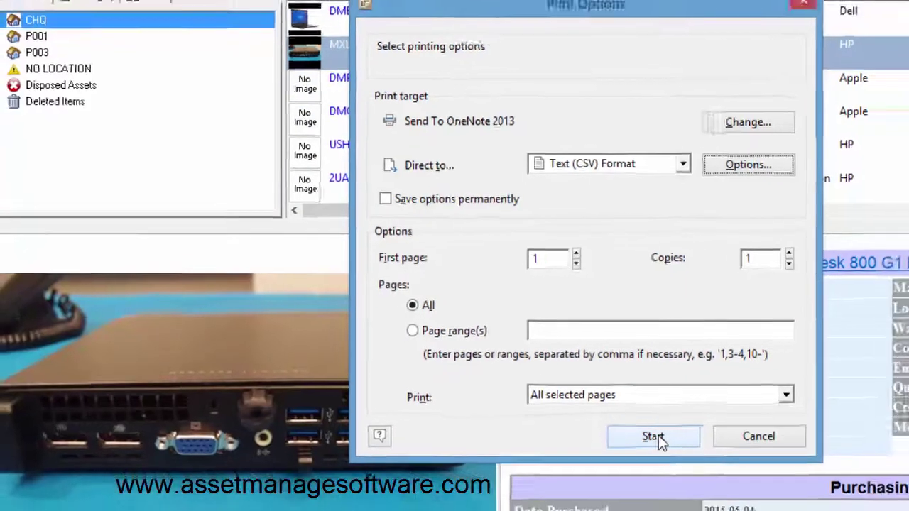
# Step: Run the export and save it in Documents as the text file exportPurchaseInfo, opening it in its registered application after the export
pyautogui.click(682, 443)
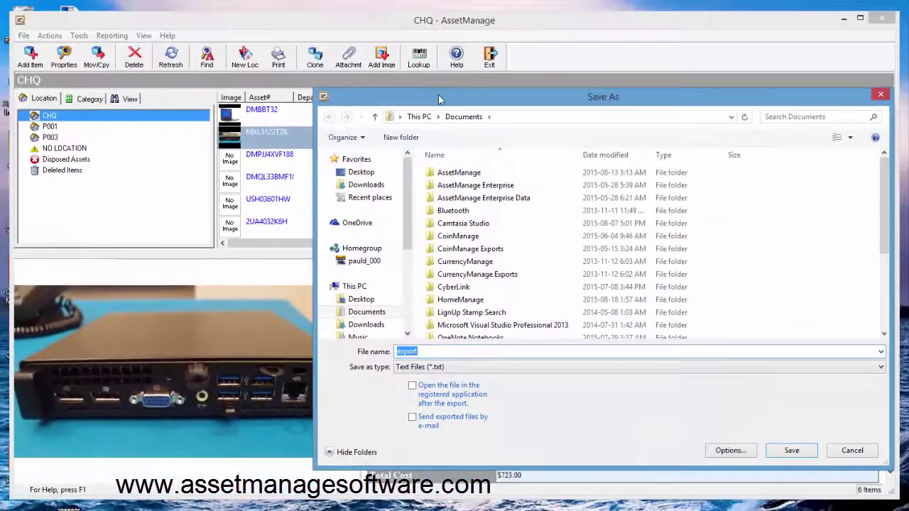
pyautogui.moveTo(439, 99); pyautogui.dragTo(354, 72)
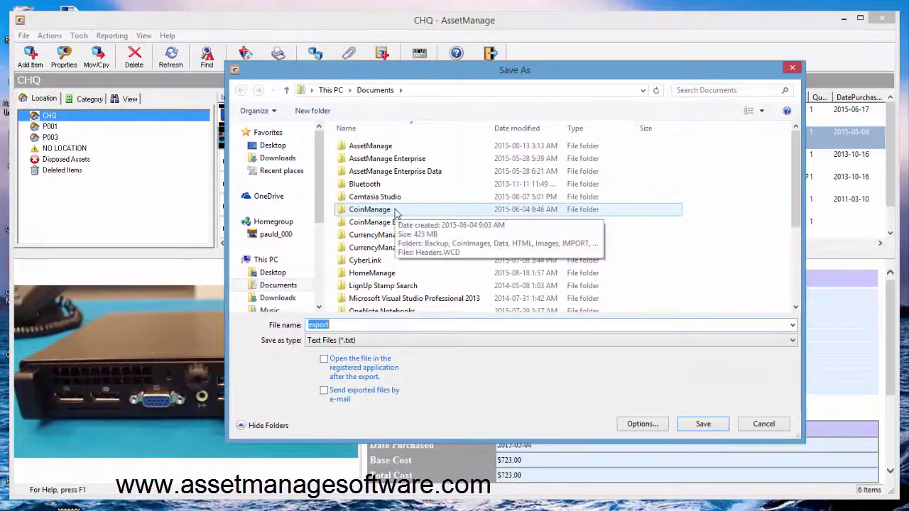
pyautogui.press('End')
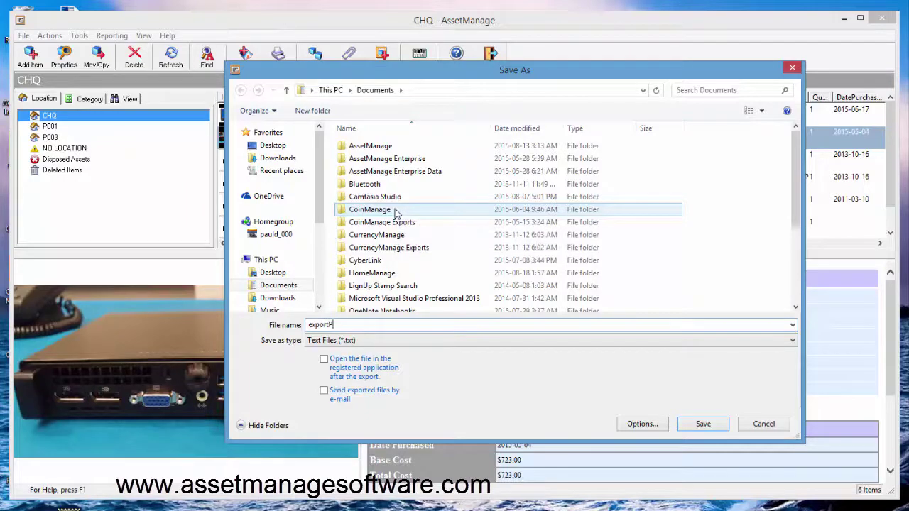
pyautogui.write('PurchaseInfo')
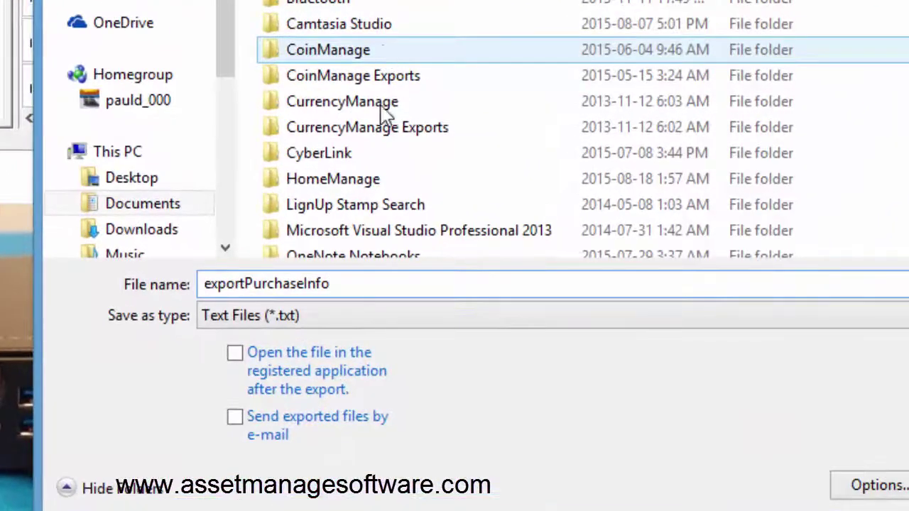
pyautogui.click(239, 359)
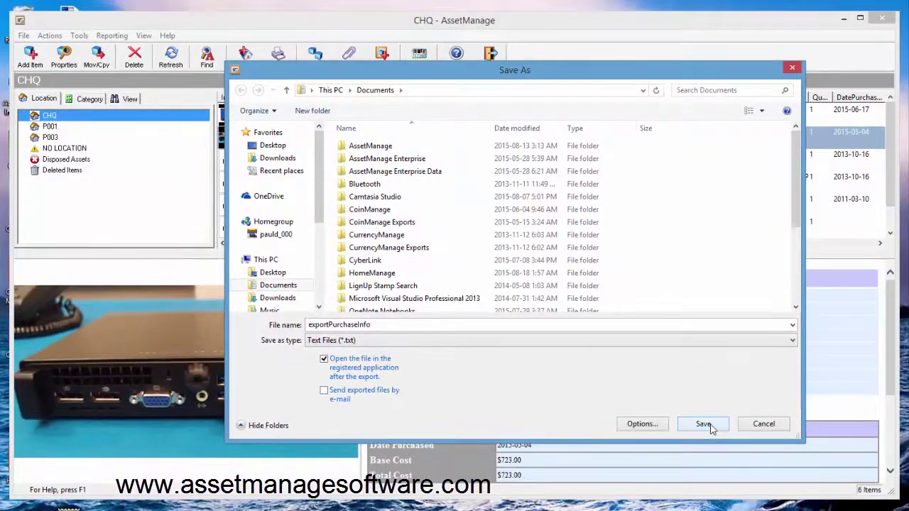
pyautogui.click(704, 424)
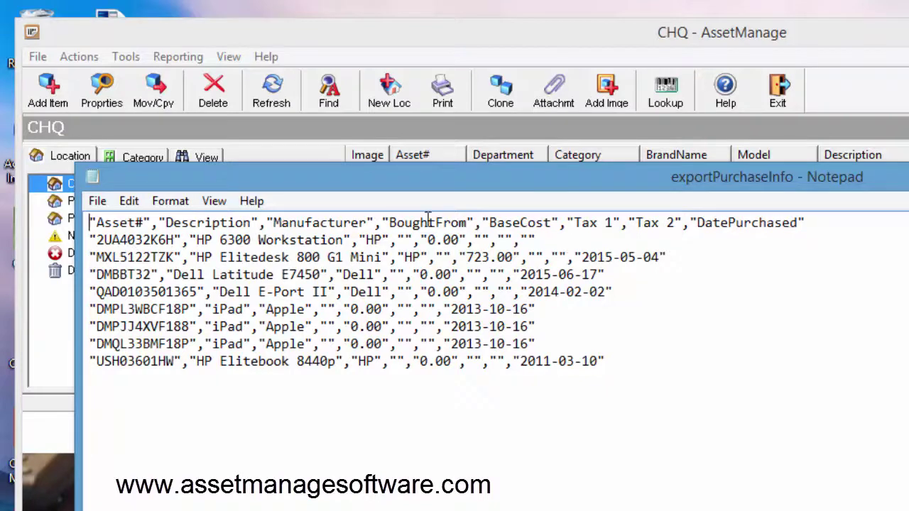
pyautogui.moveTo(398, 177); pyautogui.dragTo(412, 167)
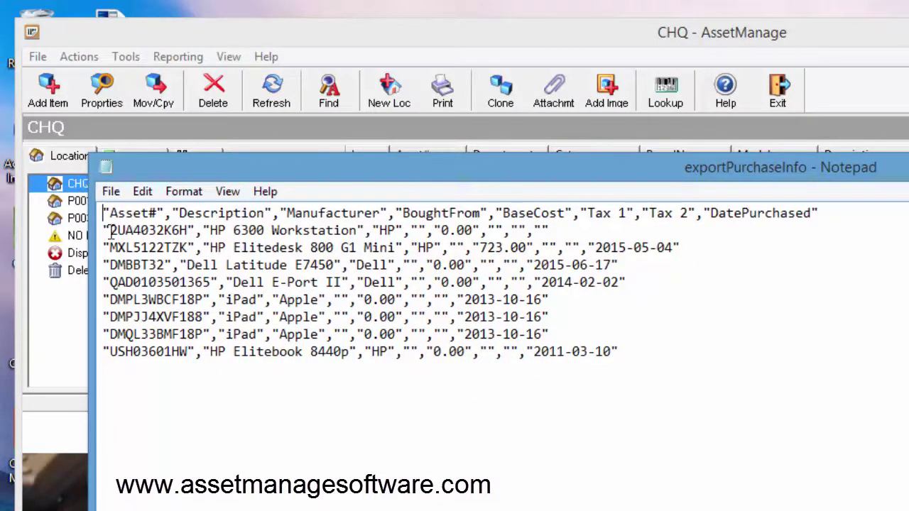